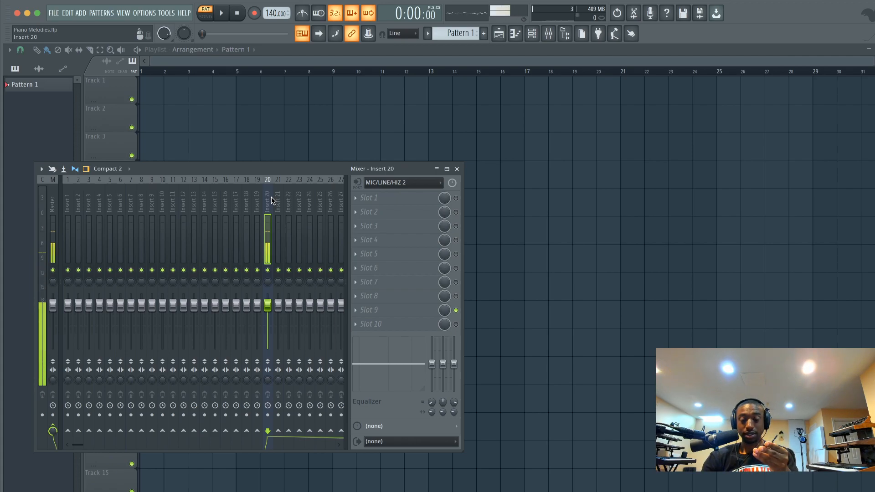
- Open the FL Keys instrument from the channel rack and set the project tempo to 280 BPM
left_click(532, 33)
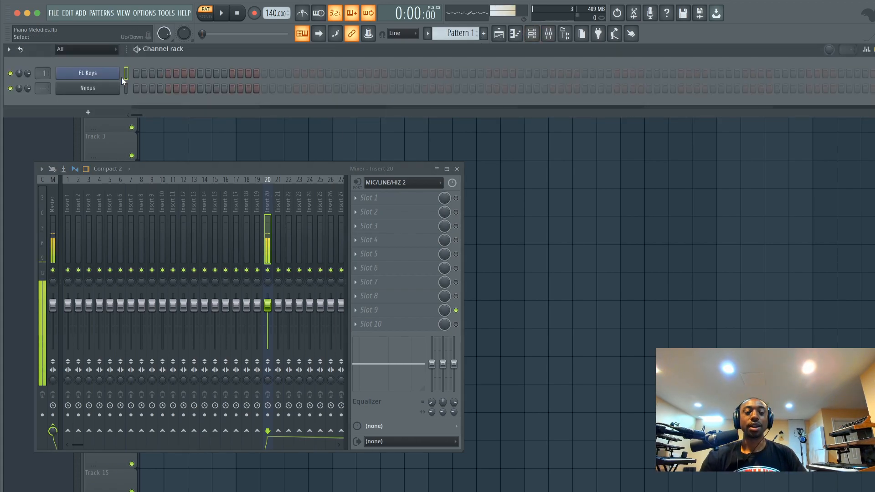
left_click(109, 70)
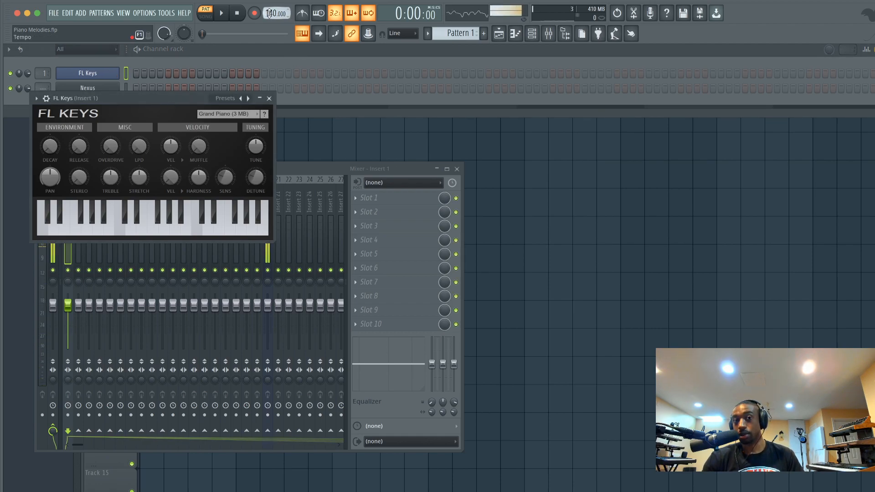
mouse_move(272, 13)
left_mouse_down()
mouse_move(272, 4)
mouse_move(272, 13)
left_mouse_up()
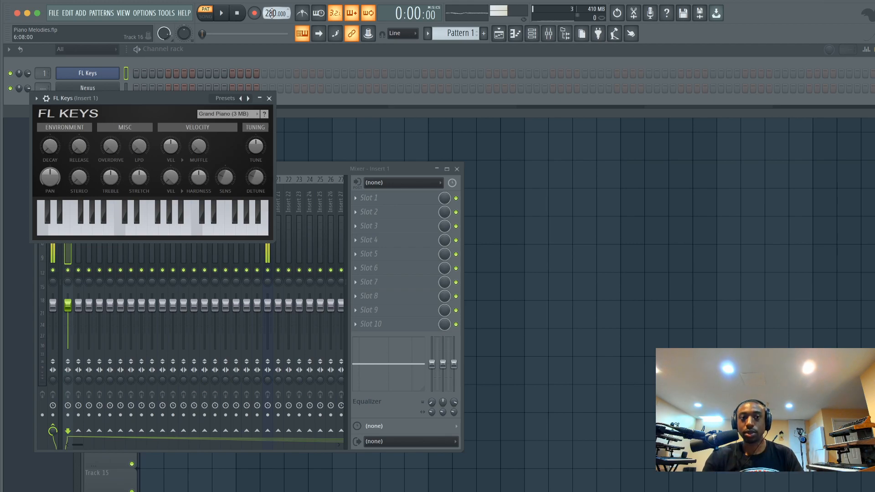
- Open the FL Keys piano roll, with its snap set to 1/4 beat and loop recording switched off
right_click(113, 75)
left_click(155, 73)
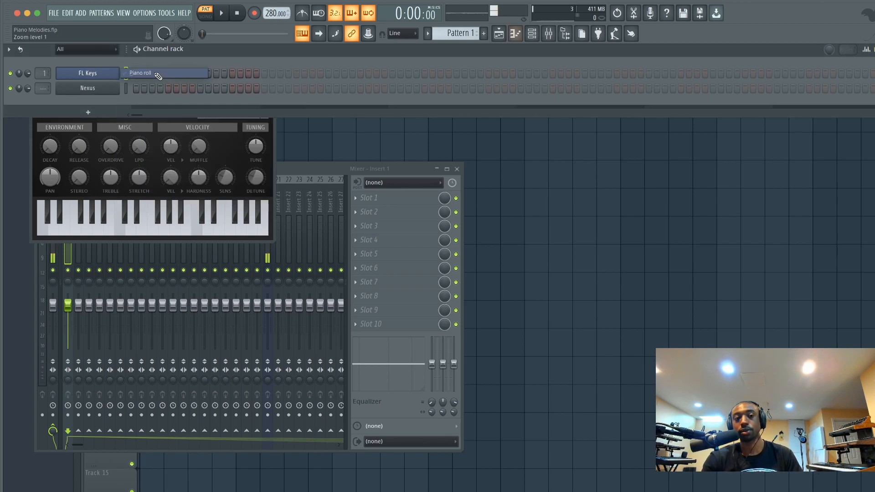
left_click(28, 48)
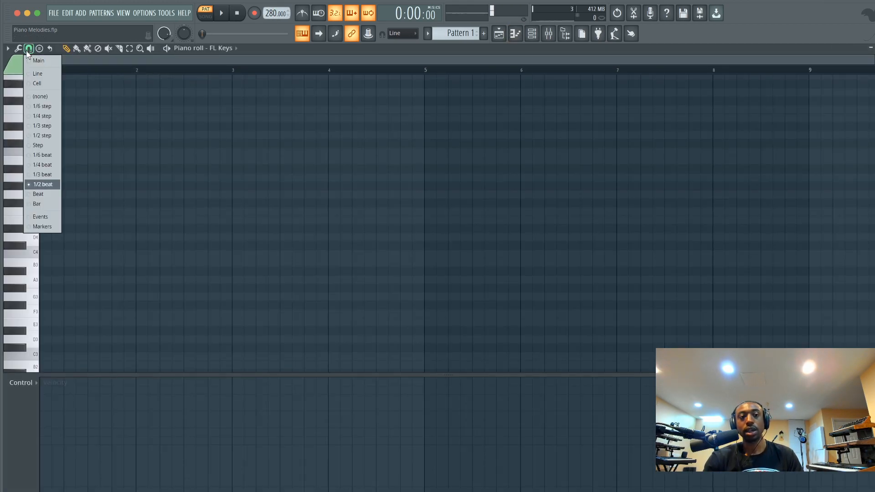
left_click(47, 168)
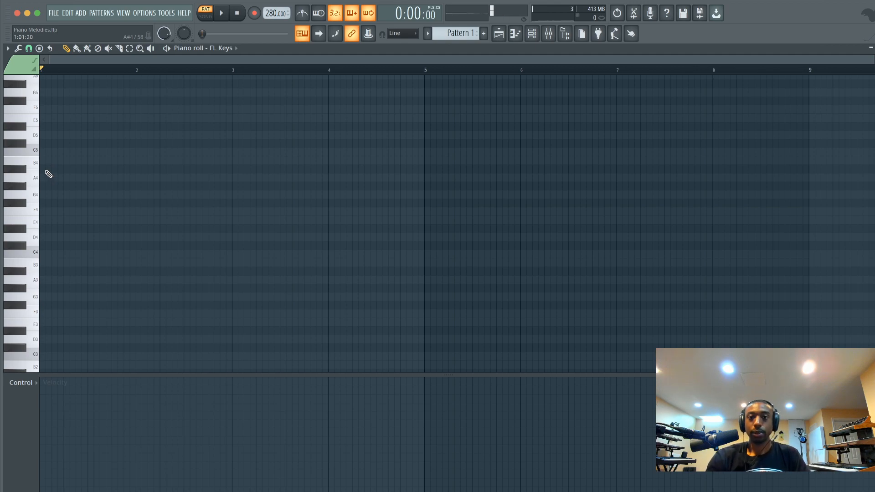
left_click(368, 13)
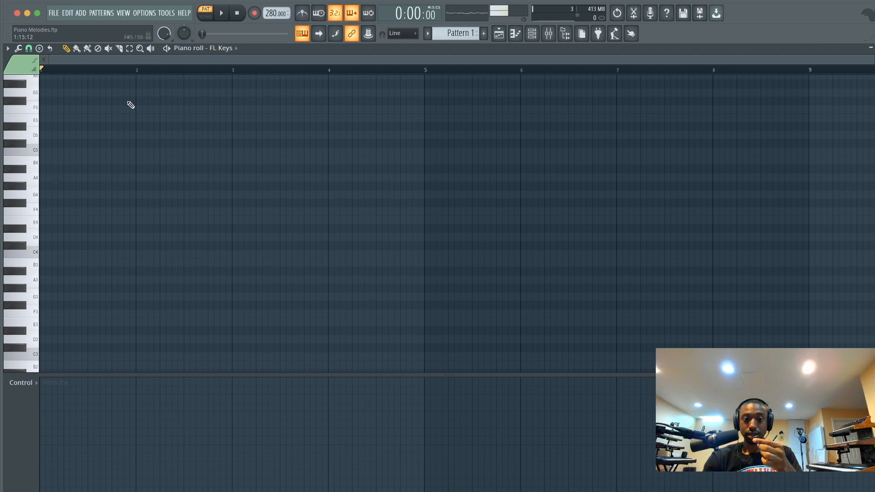
- Stack one-step F4, D4, A4 and C5 notes as a chord at the start of bar 1
left_click(53, 215)
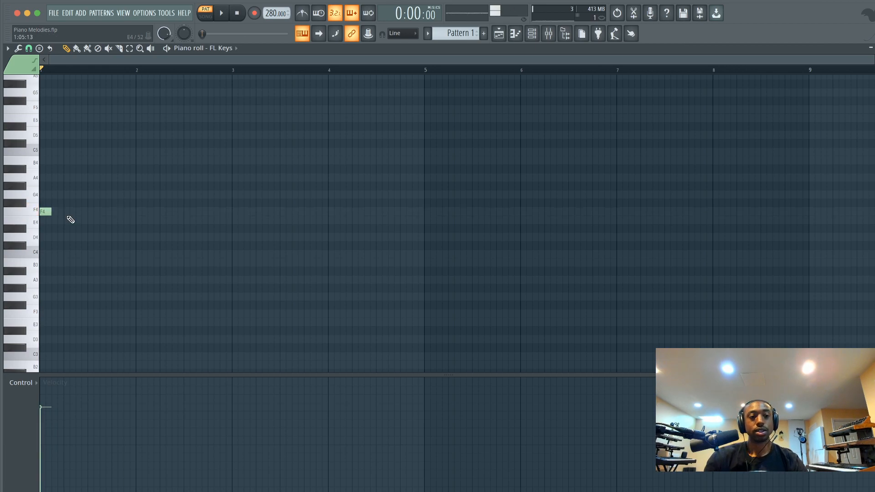
scroll(70, 224, "up", 3, "ctrl")
scroll(70, 241, "down", 2, "ctrl")
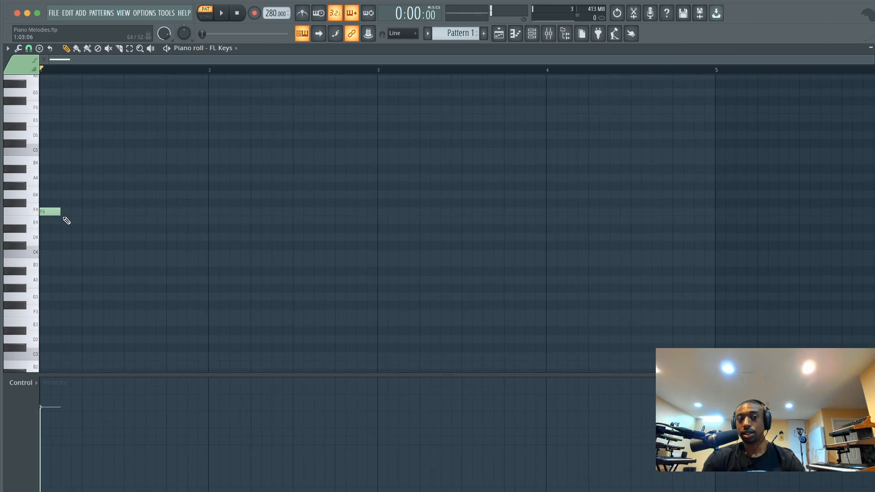
left_click(43, 238)
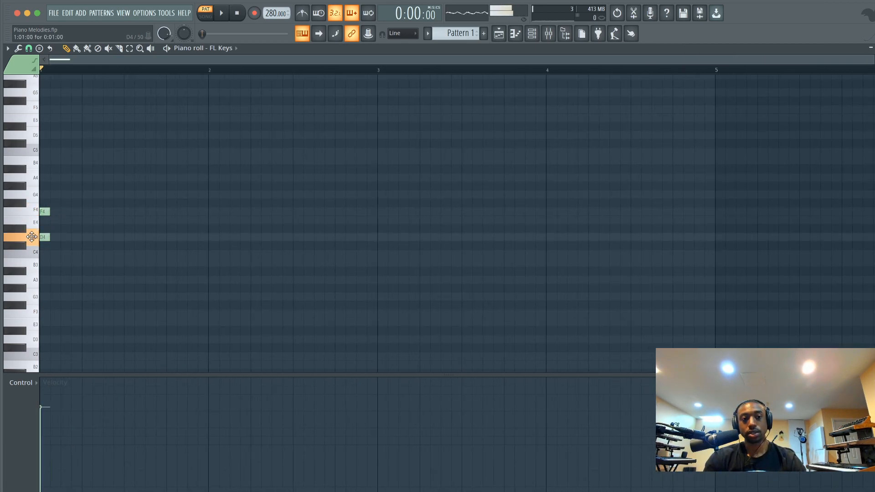
left_click(41, 178)
left_click(41, 152)
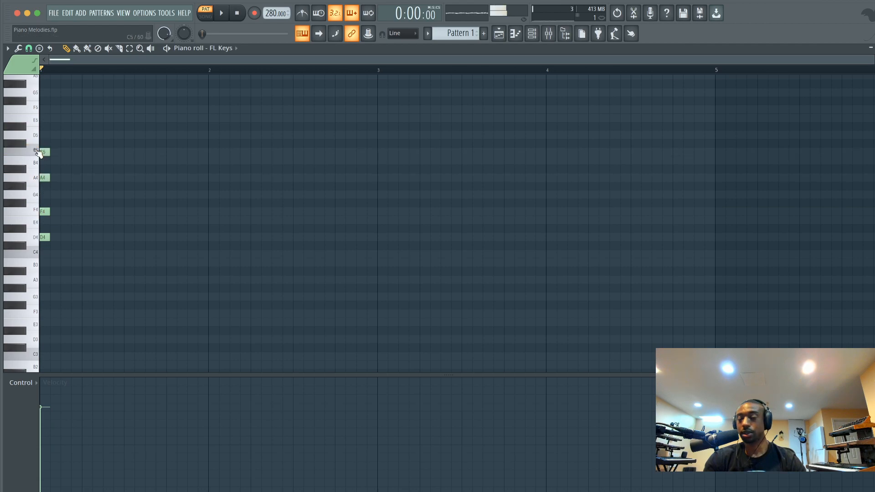
- Duplicate the four-note chord to step 14 of bar 1 and turn on the metronome while auditioning its timing
left_click_drag(96, 247, 152, 151)
key("space")
key("space")
left_click(302, 16)
key("space")
left_click_drag(151, 151, 183, 152)
key("space")
key("space")
key("space")
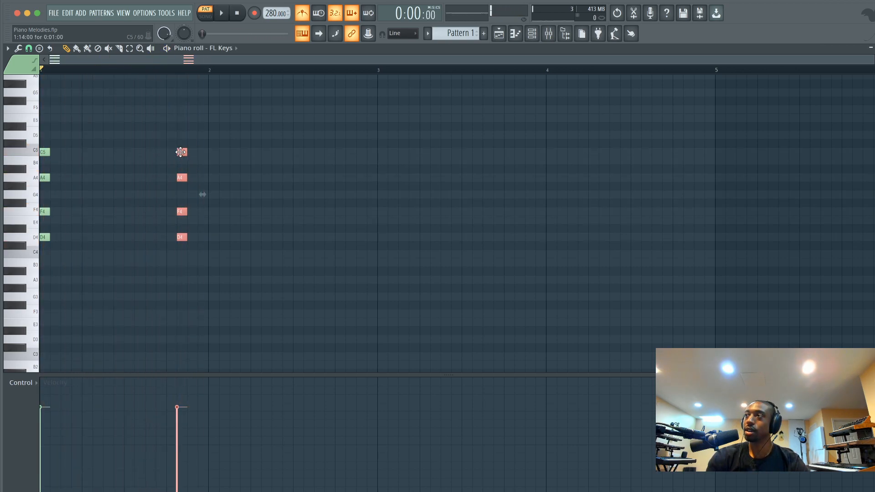
- Move the copied chord back to step 7 of bar 1, check it in playback and deselect all notes
left_click_drag(180, 152, 28, 242)
key("space")
key("space")
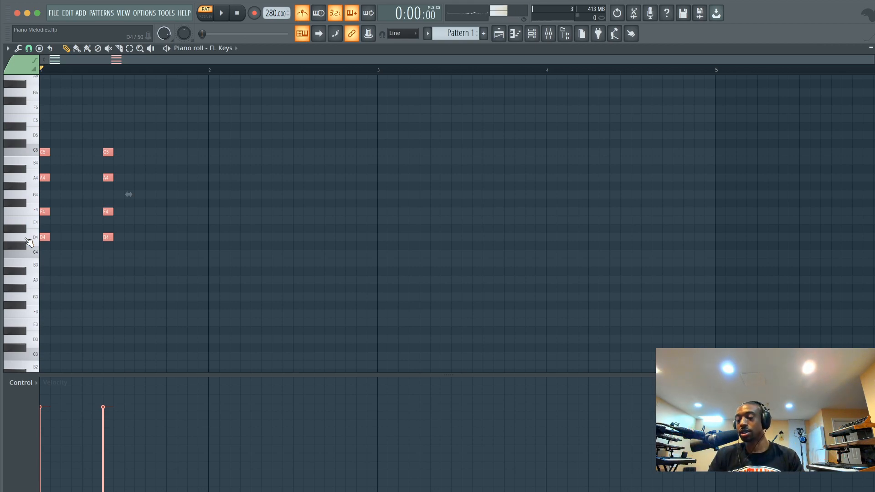
left_click(307, 179)
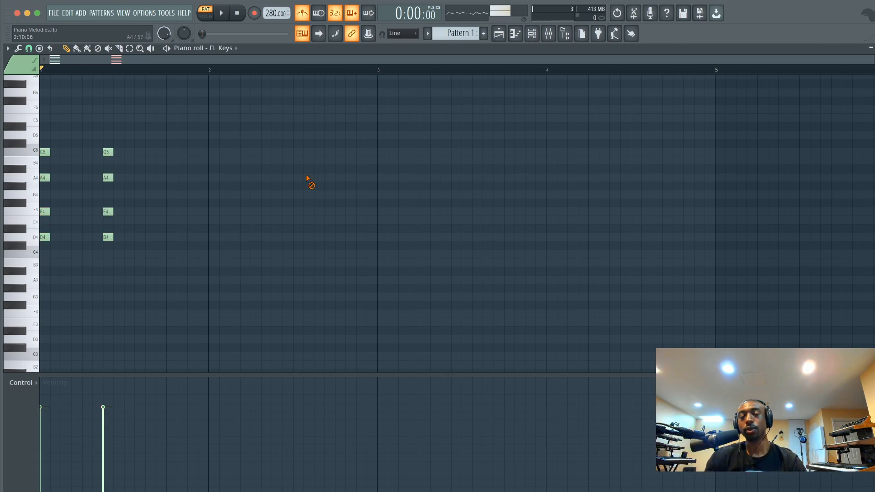
left_click_drag(125, 139, 43, 229)
left_click(181, 237, "super")
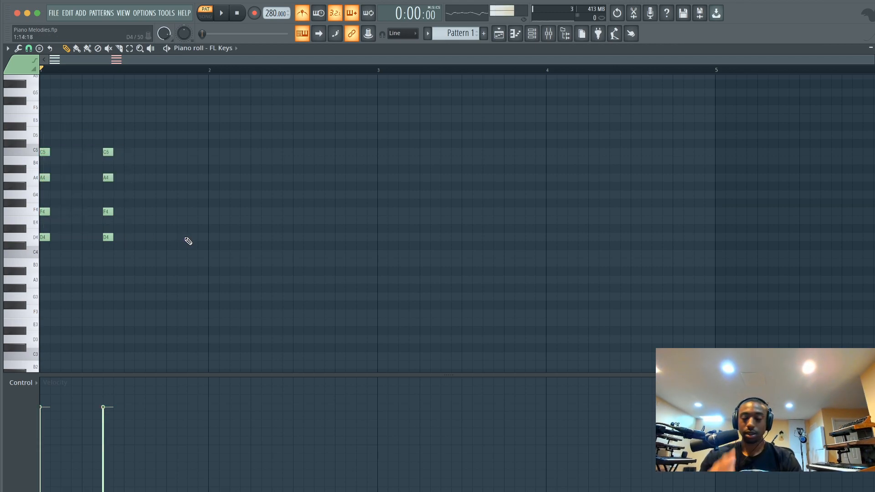
- Add a one-step F5 on step 15 of bar 1 and a four-step E5 at the start of bar 2
key("space")
key("space")
left_click_drag(180, 136, 253, 117)
key("space")
left_click(203, 120)
key("space")
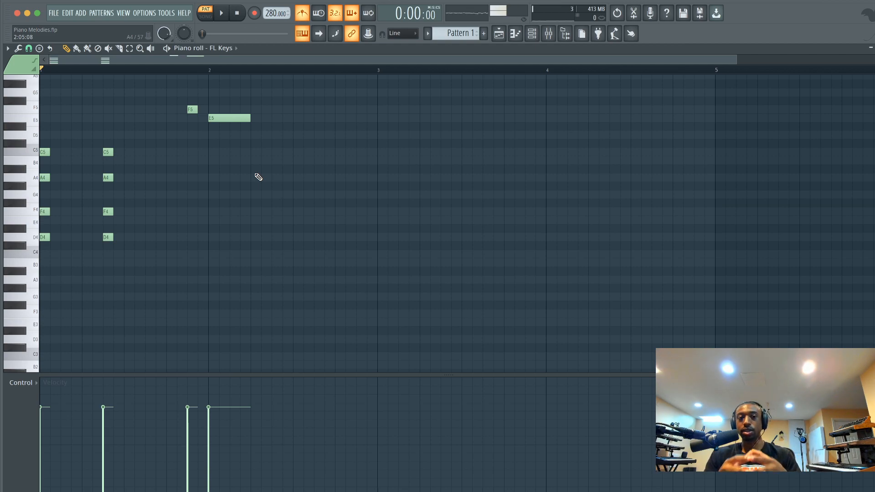
- Add a four-step C5 on step 9 of bar 2 and a four-step D5 on step 13
key("space")
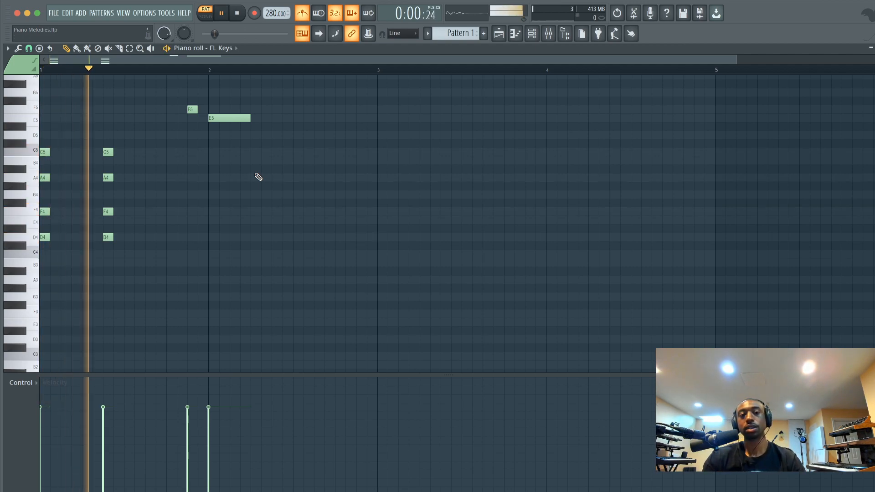
key("space")
left_click(303, 152)
left_click_drag(302, 152, 293, 152)
key("space")
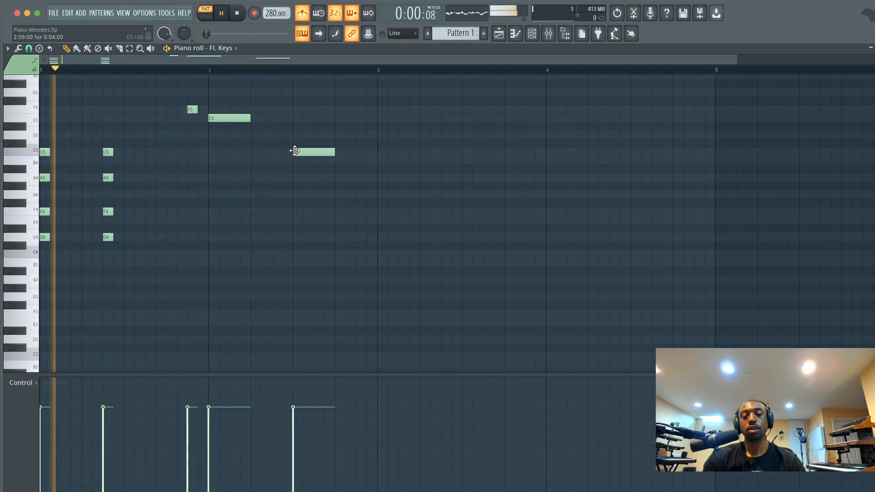
left_click(336, 136)
key("space")
- Duplicate the whole two-bar phrase into bars 3 and 4 and play the pattern back
left_click_drag(382, 258, 46, 85)
left_click_drag(48, 159, 378, 154)
scroll(384, 155, "down", 2)
left_click(372, 201)
key("space")
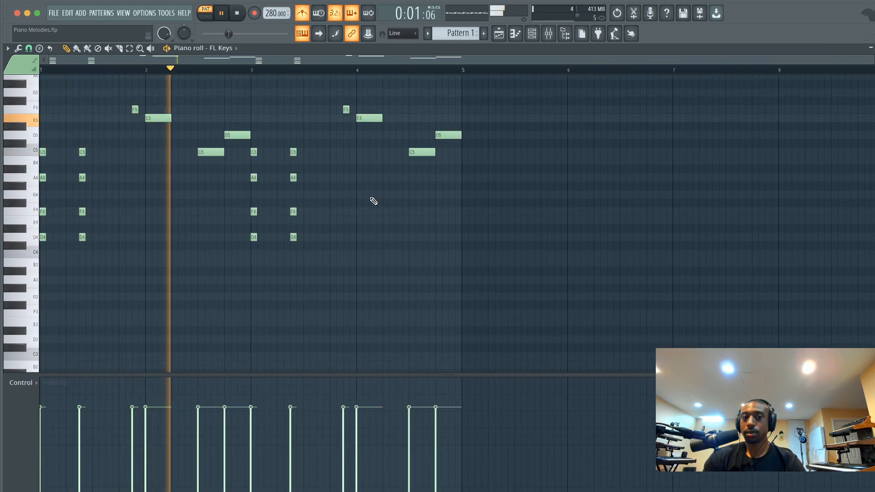
key("space")
key("space")
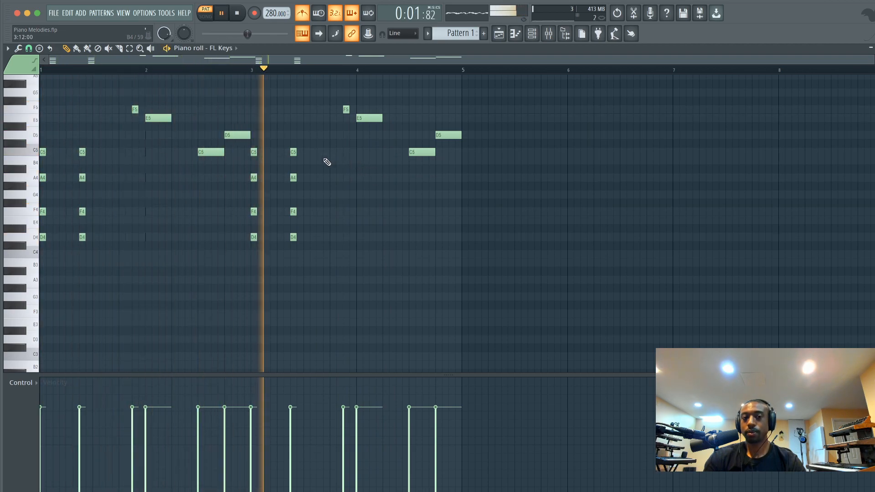
key("space")
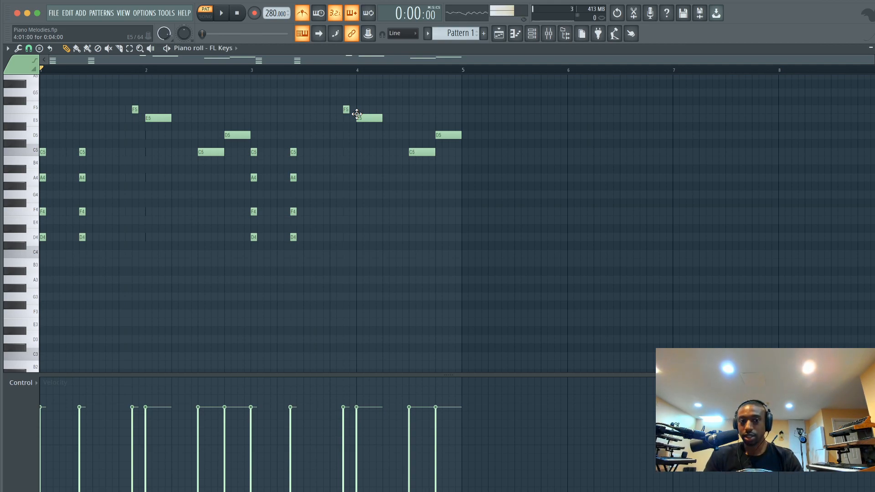
key("space")
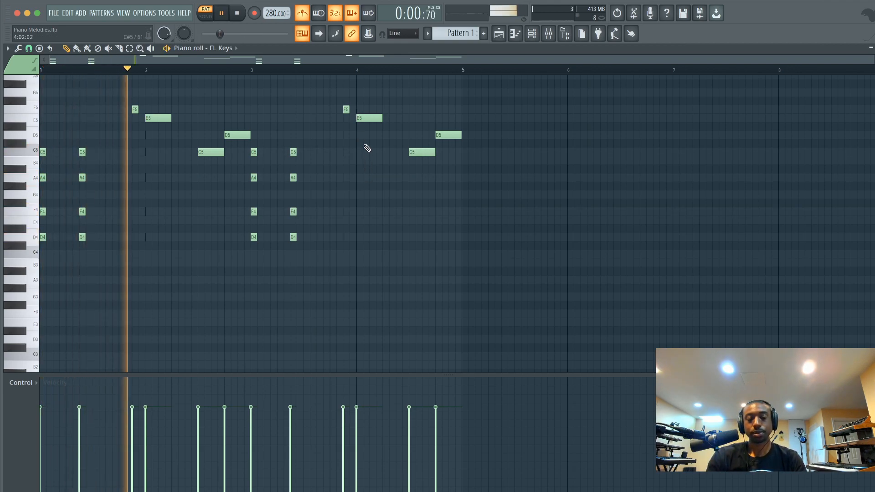
key("space")
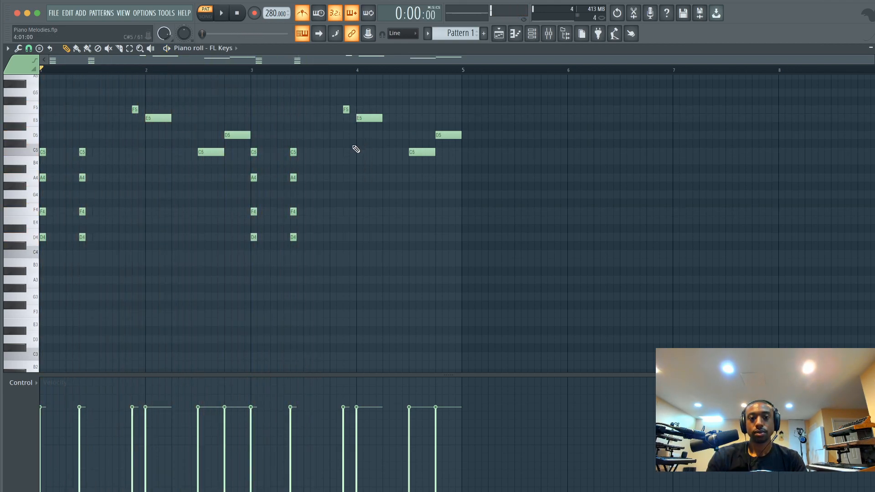
- Copy bar 3's second chord to step 13, one semitone lower, and stretch its notes to ten steps
left_click_drag(301, 162, 288, 239)
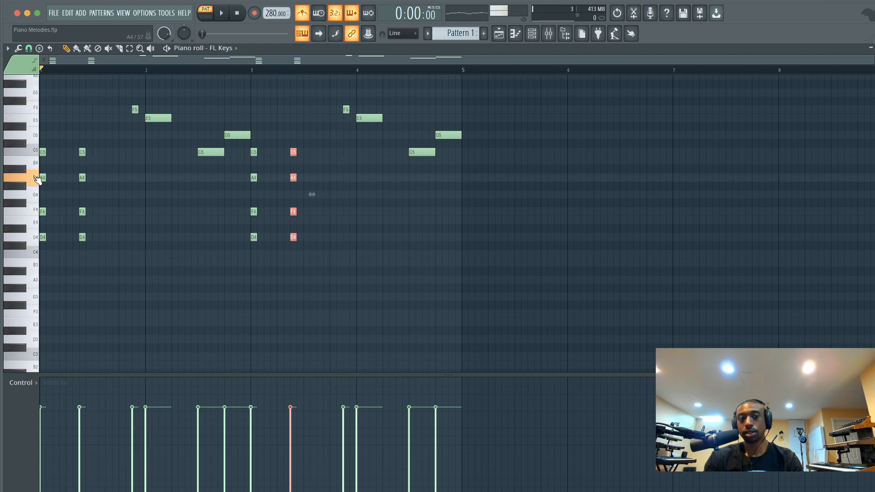
left_click_drag(292, 153, 395, 161)
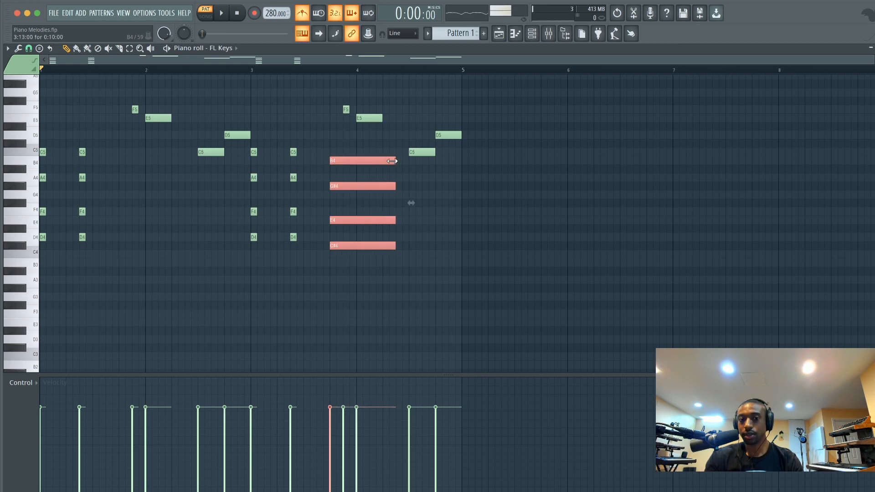
key("space")
right_click(430, 215)
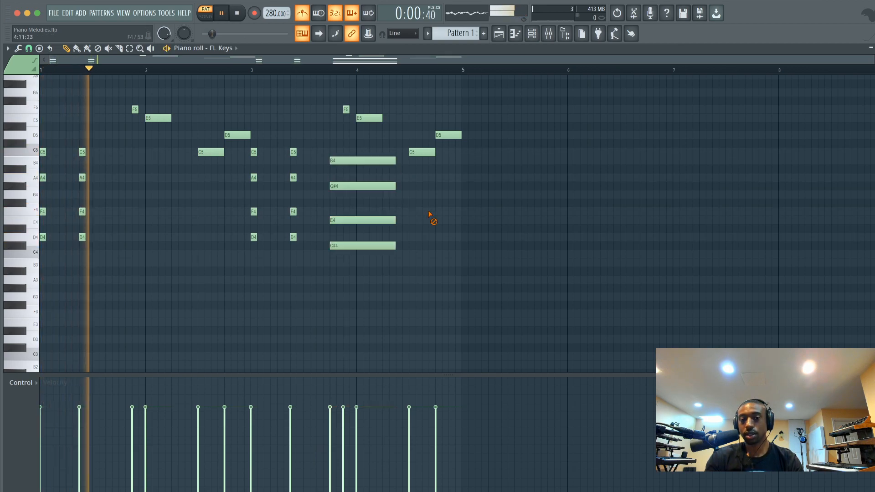
key("space")
- Delete the F5 and E5 melody notes above the long chord and lower its G#4 and C#4 by one semitone
right_click(346, 110)
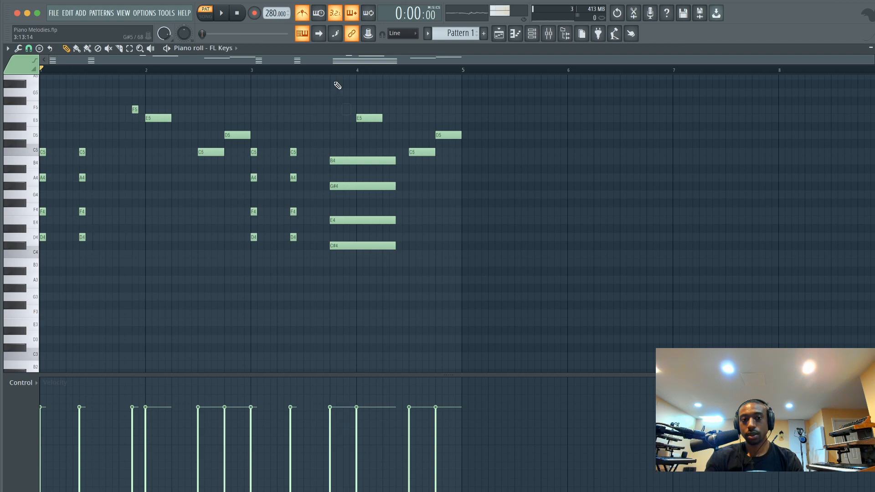
right_click(360, 118)
left_click(355, 247, "shift+super")
left_click(355, 184, "shift+super")
key("shift+Down")
- Play the pattern back, placing the playhead just before the long chord at the end of bar 3
key("space")
left_click(441, 244, "super")
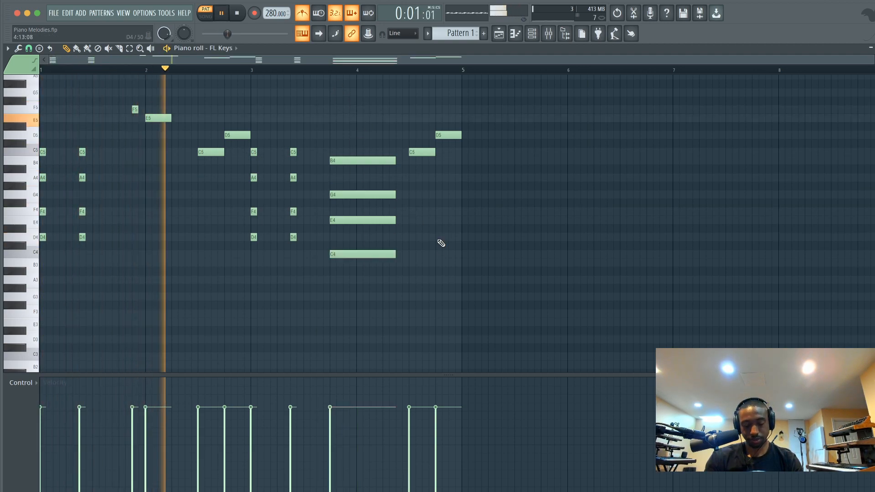
key("space")
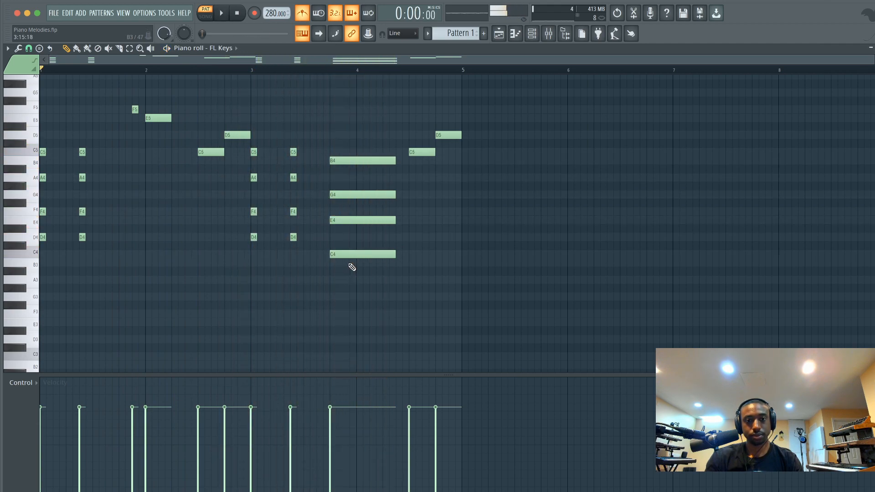
key("space")
key("space")
left_click(326, 69)
key("space")
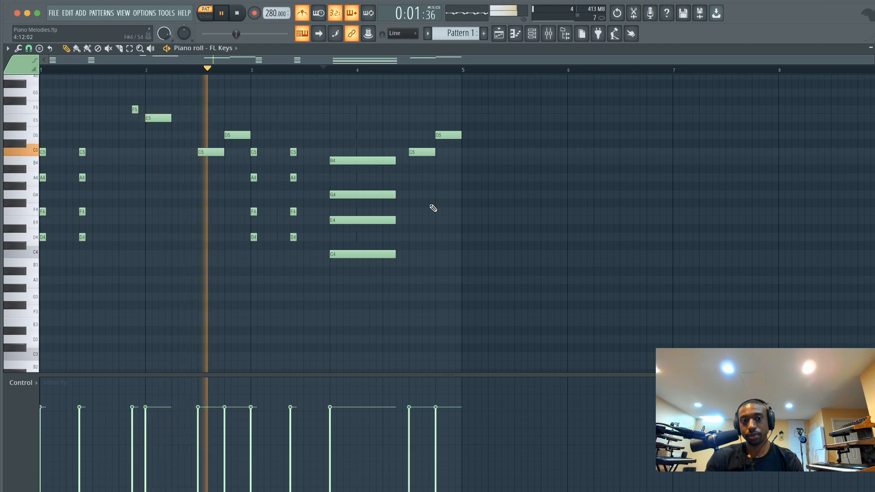
key("space")
- Try the pattern at 140 BPM, and raise the tempo to 158 BPM during playback
left_click_drag(276, 13, 275, 31)
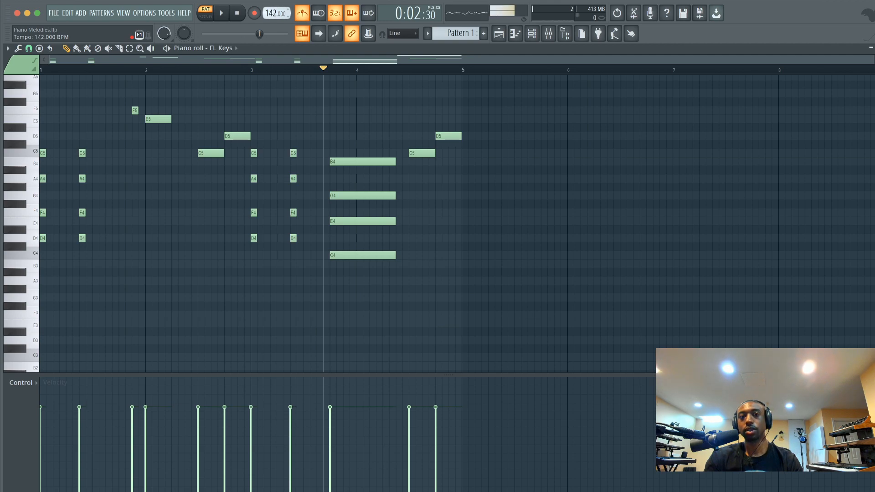
left_click_drag(276, 32, 275, 33)
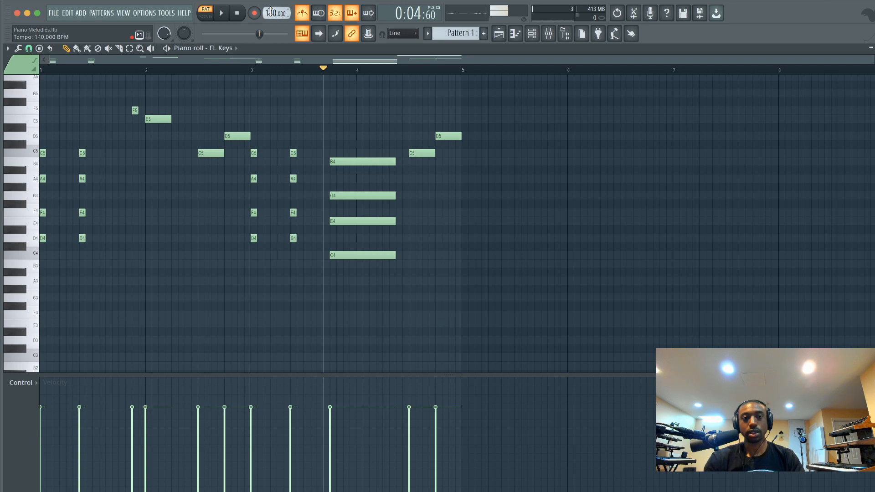
key("space")
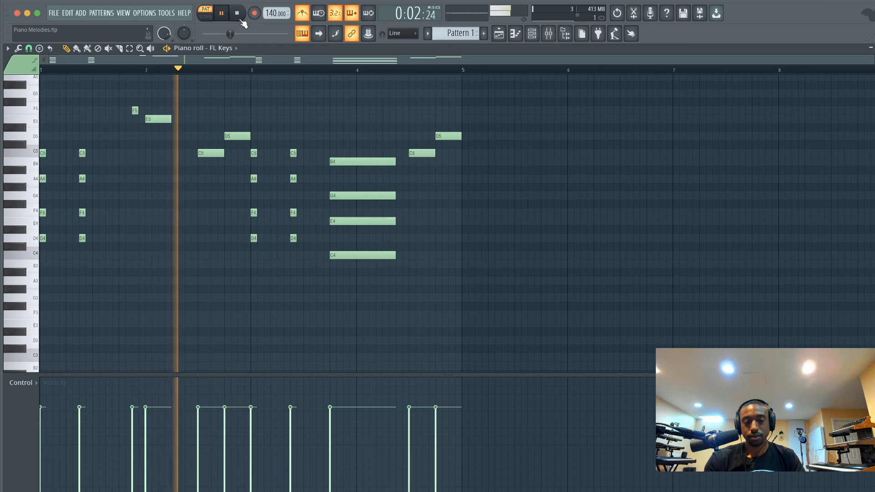
left_click_drag(273, 13, 273, 6)
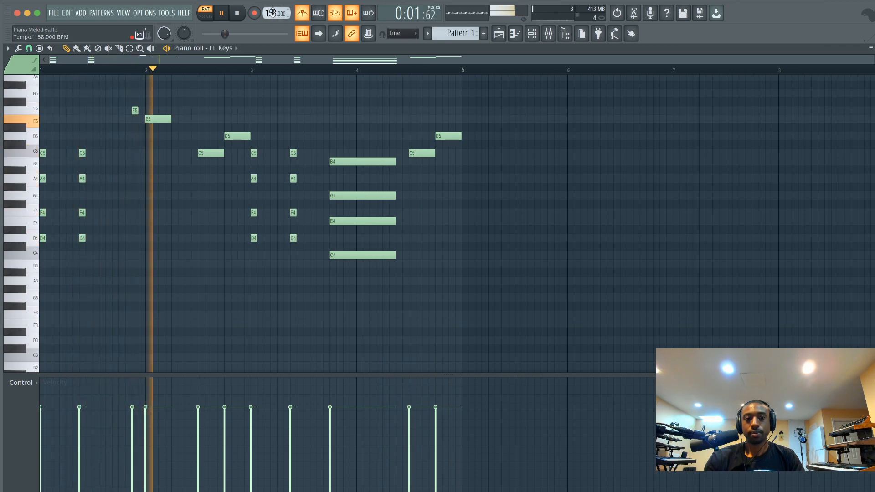
key("space")
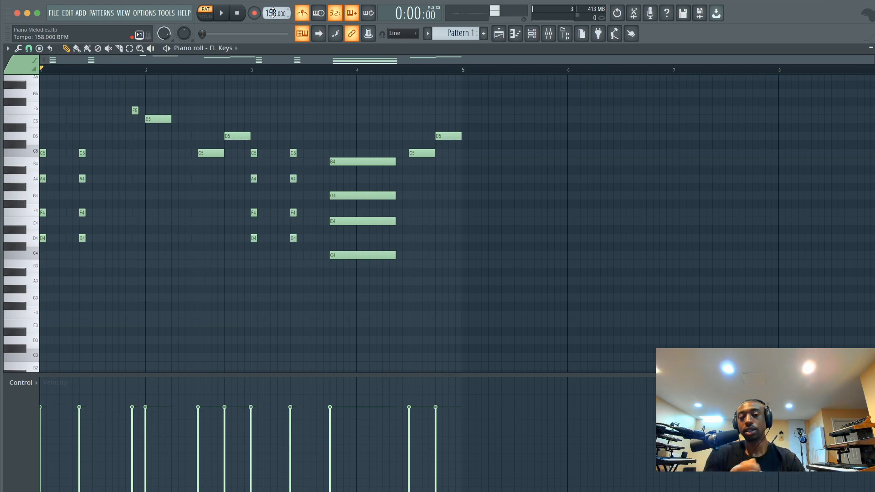
- Copy the FL Keys notes into the Nexus channel and mute FL Keys
key("space")
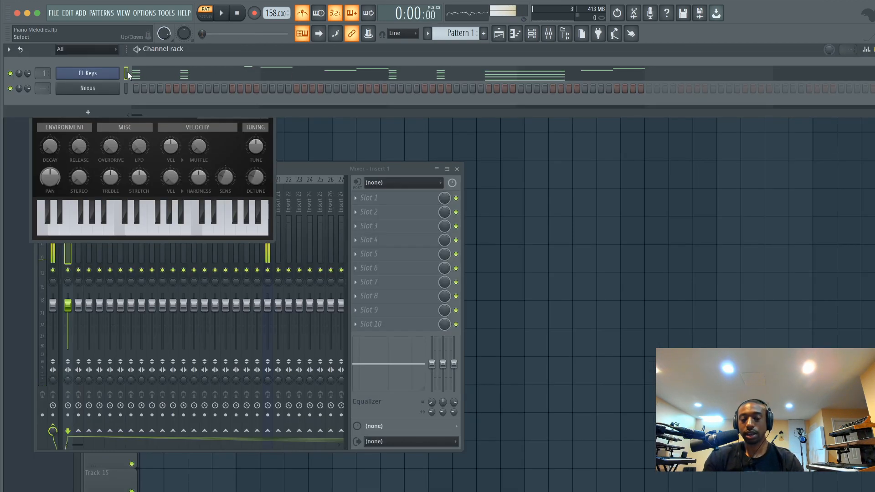
left_click(126, 88)
key("super+v")
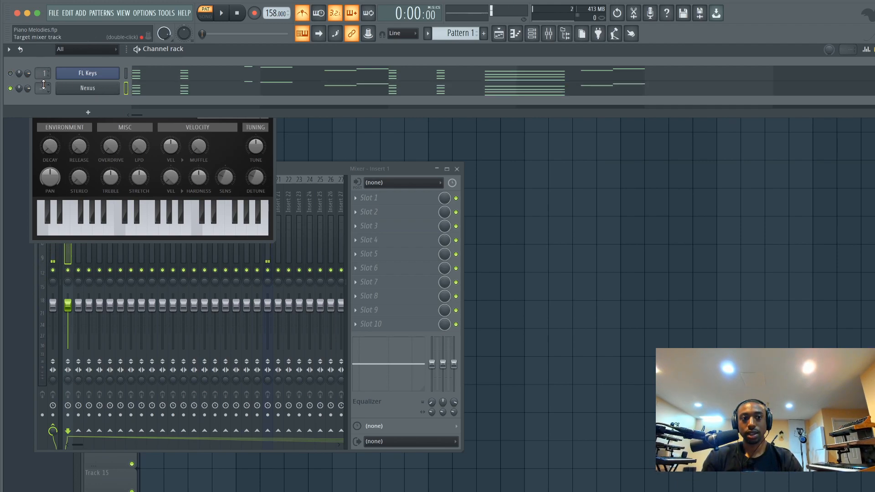
- Route the Nexus channel to mixer track 2 and search the Nexus preset library for "flute"
left_click(111, 89)
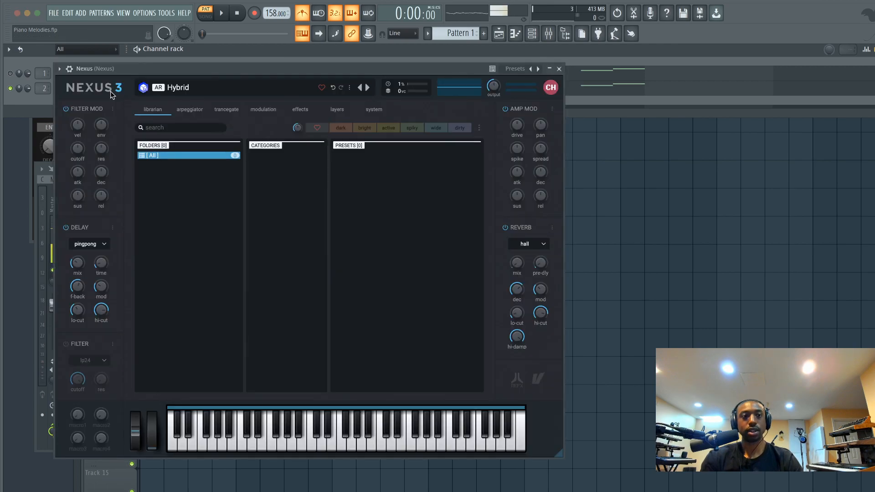
left_click(175, 130)
type("flute")
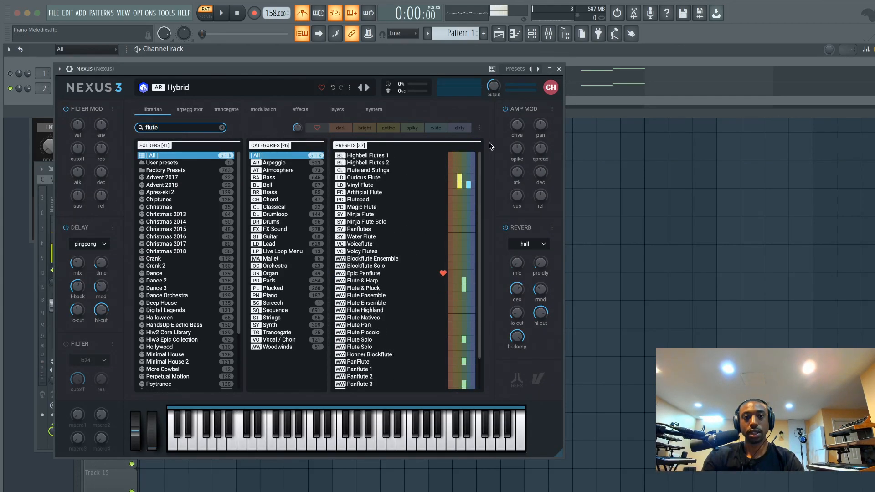
- Audition flute presets including Flute and Strings, Artificial Flute and Magic Flute, playing the pattern through them
left_click(377, 155)
left_click(380, 177)
left_click(381, 171)
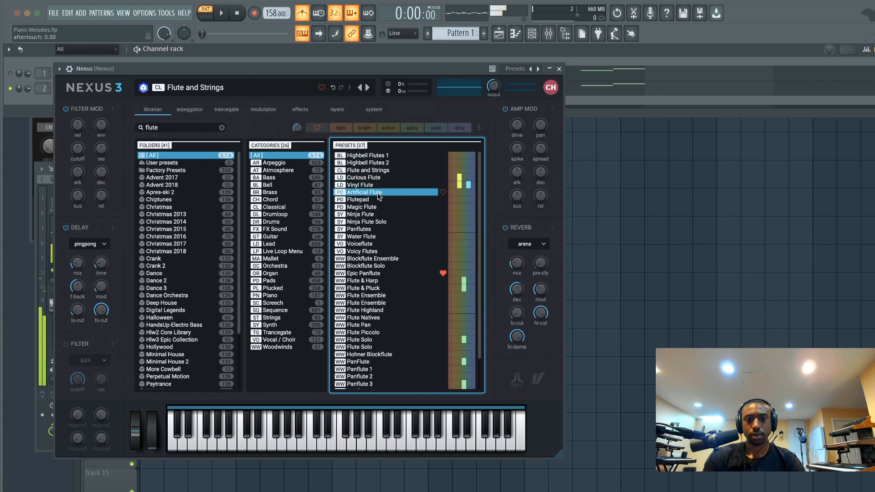
left_click(378, 193)
key("space")
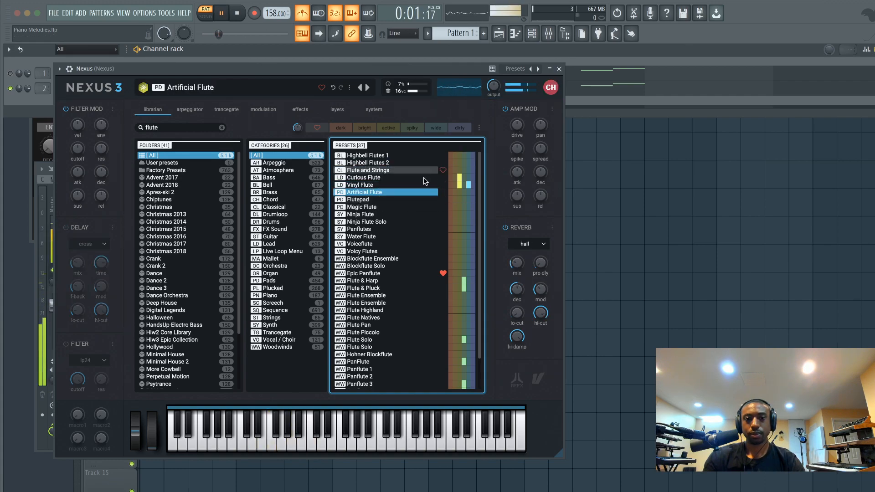
left_click(378, 207)
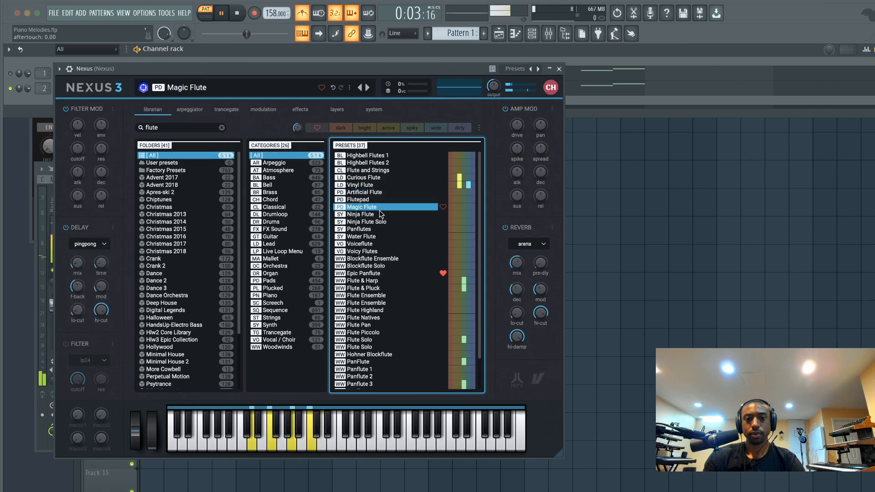
key("space")
key("space")
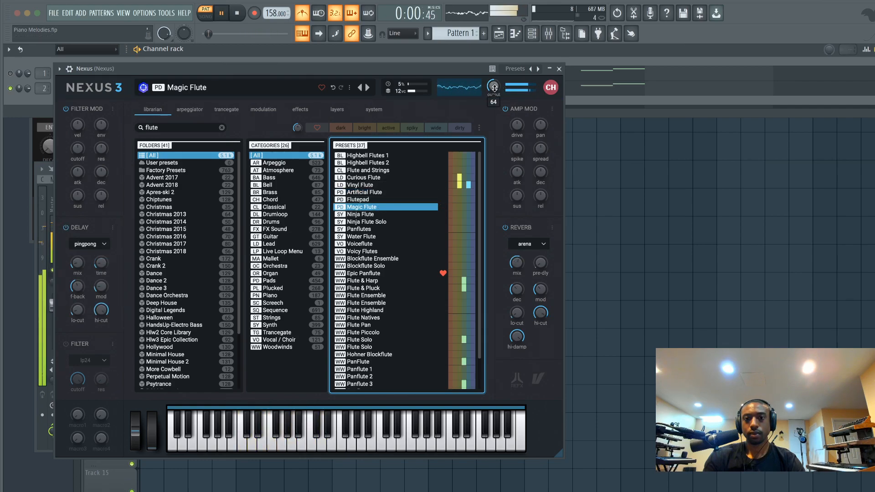
- Load the Panflutes preset in Nexus, raise its amp modulation spread and close the plugin window
left_click(391, 231)
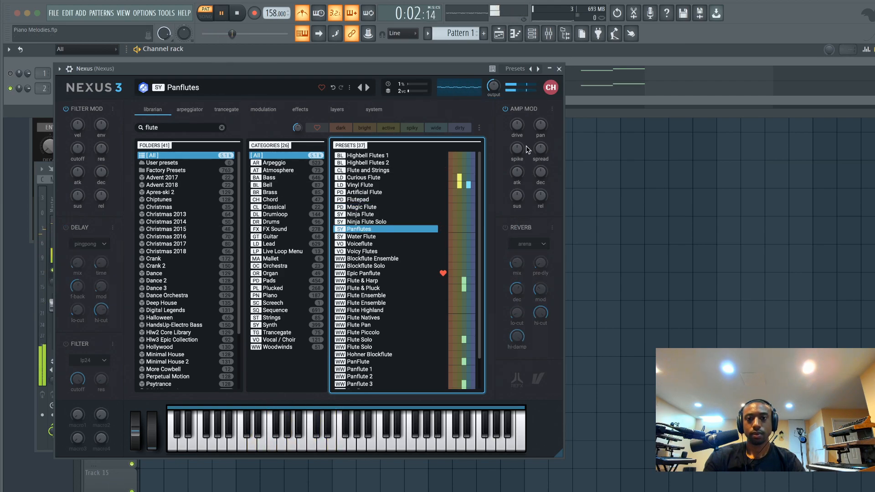
left_click_drag(543, 148, 541, 134)
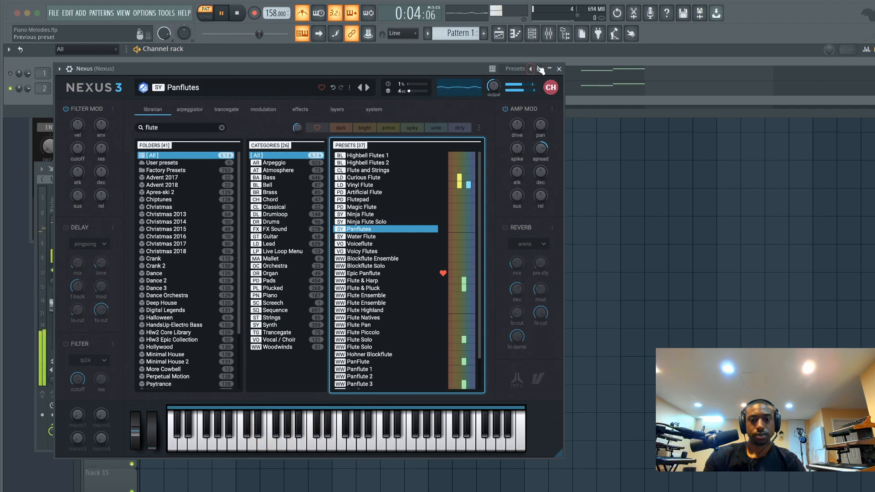
left_click(560, 68)
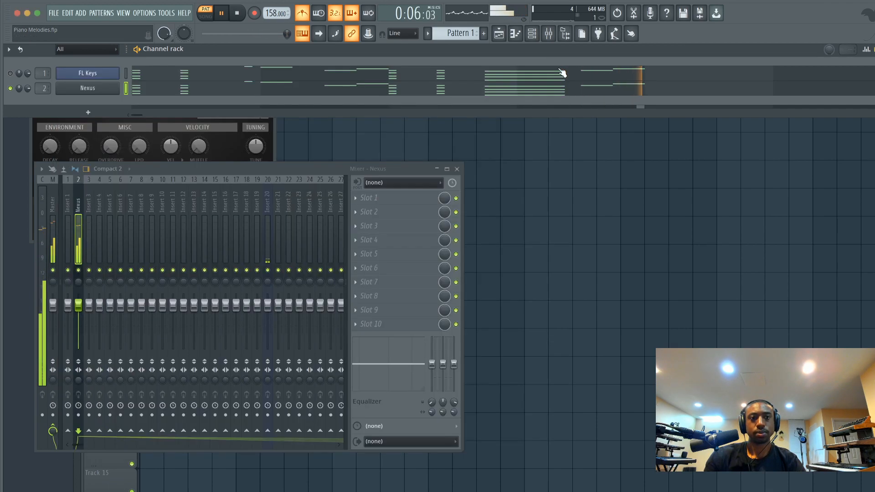
- Transpose all Nexus notes up one octave in the piano roll, and switch off the metronome
left_click(500, 80)
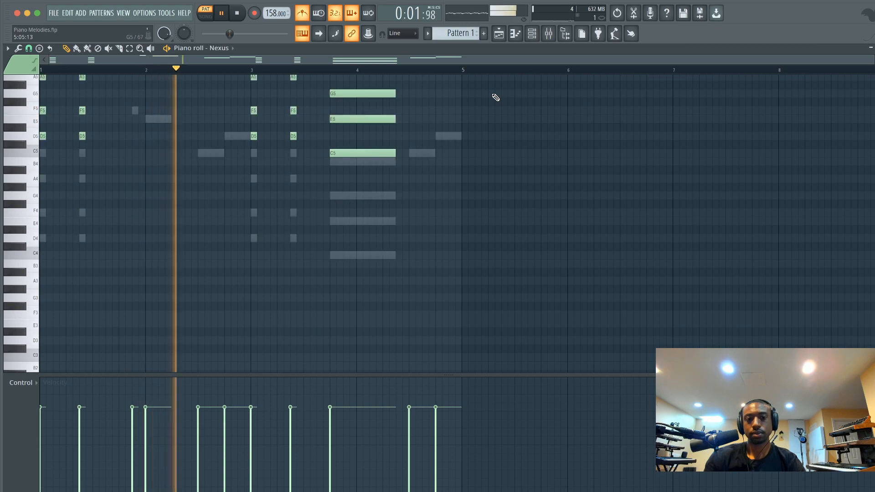
left_click(874, 48)
left_click(303, 14)
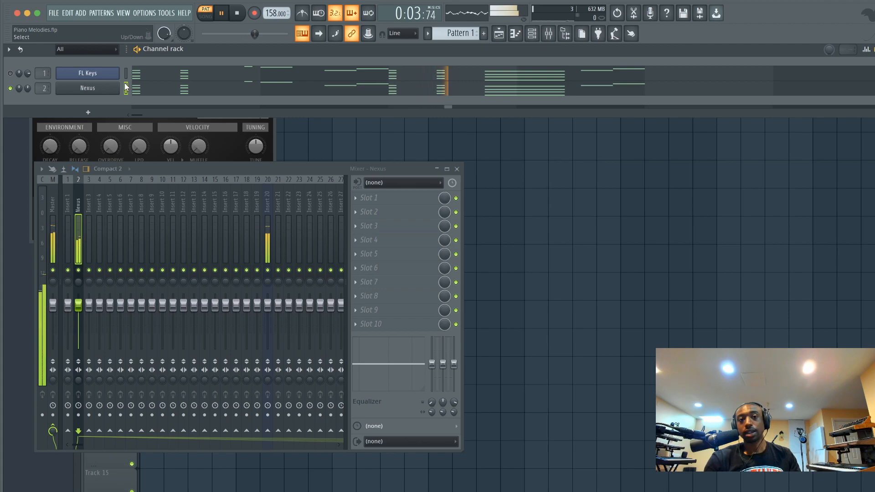
key("space")
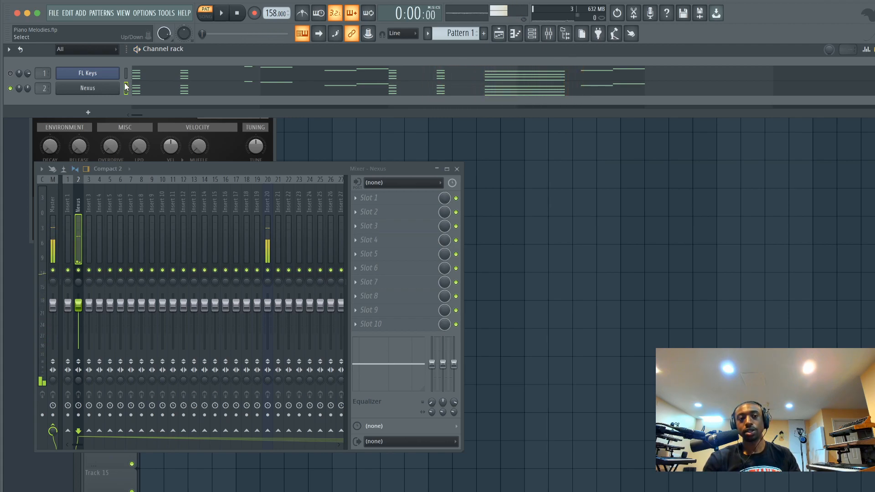